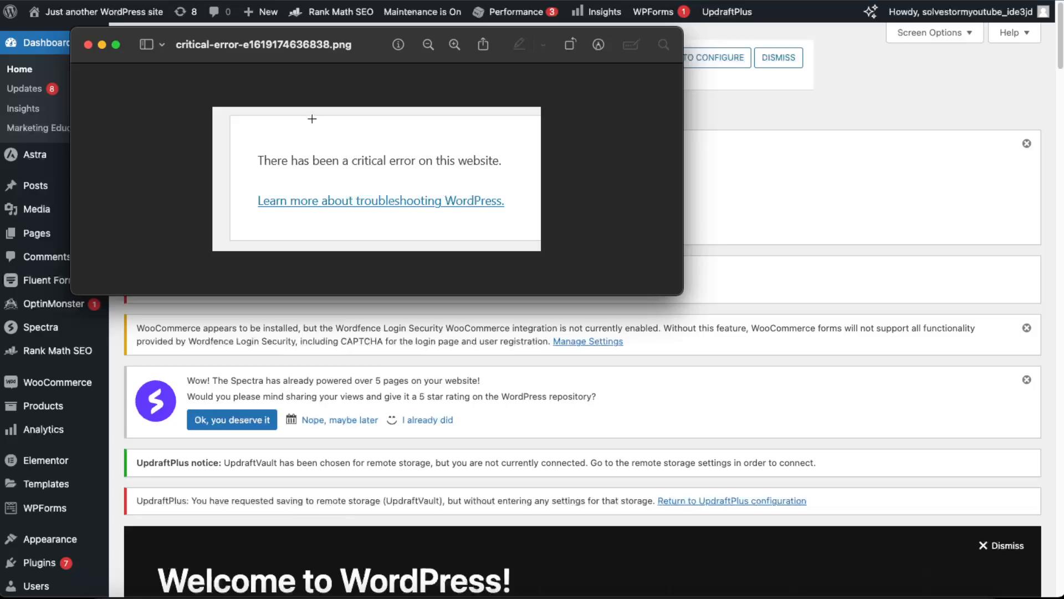
Step: View the sample critical error image and the cPanel File Manager example image, putting each away after viewing
{"action": "left_click_drag", "start_coordinate": [219, 45], "coordinate": [297, 92]}
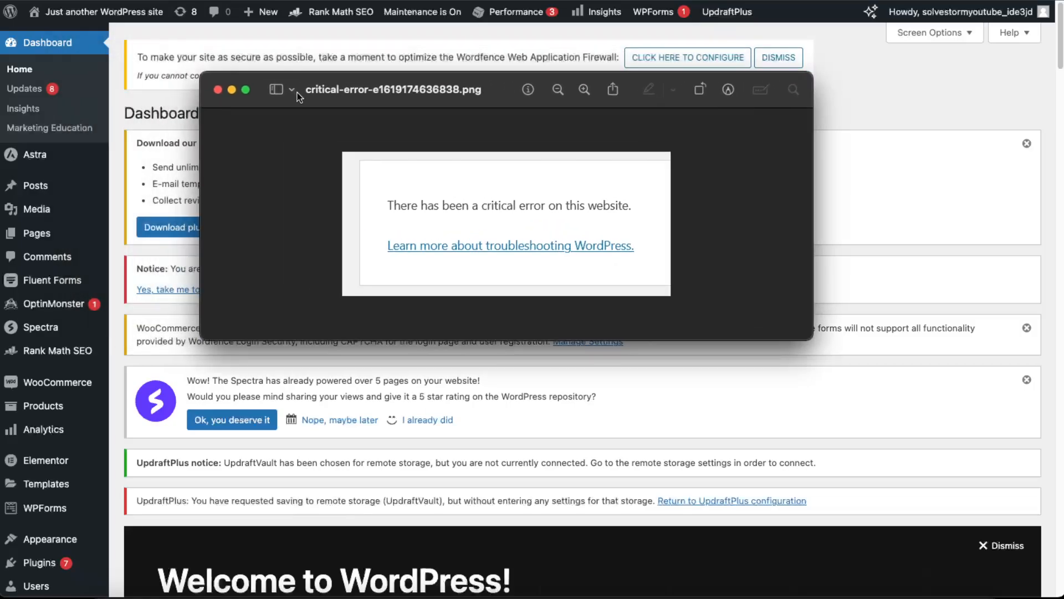
{"action": "left_click", "coordinate": [231, 90]}
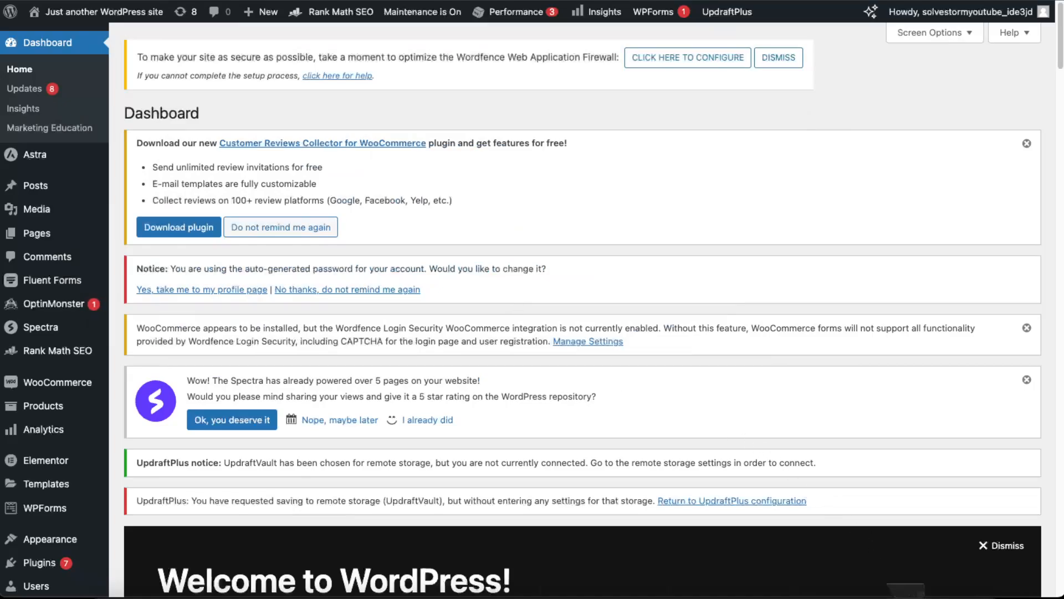
{"action": "left_click", "coordinate": [909, 596]}
{"action": "left_click_drag", "start_coordinate": [477, 265], "coordinate": [440, 98]}
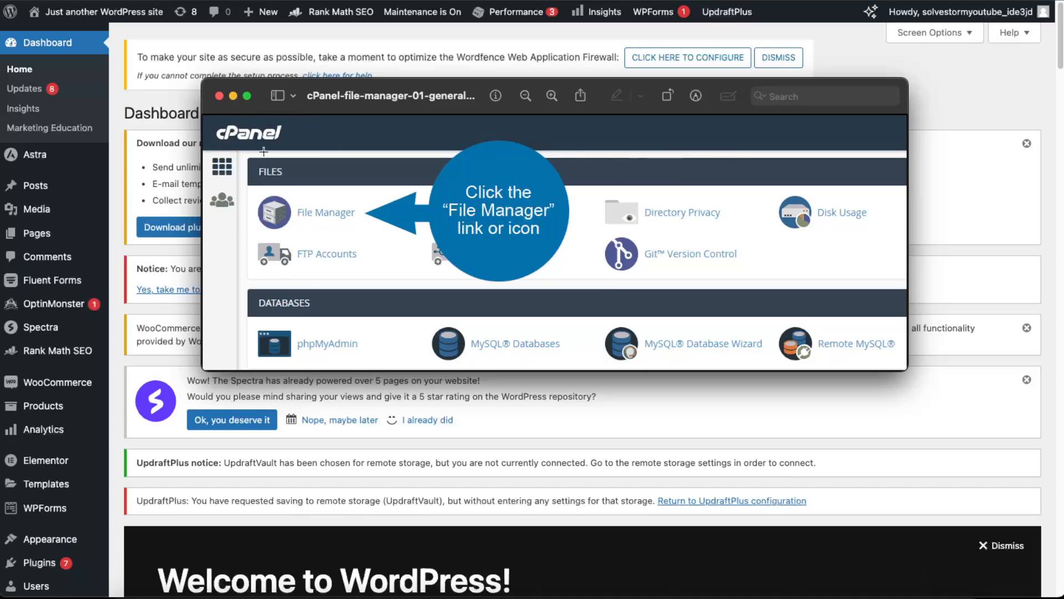
{"action": "key", "text": "super+w"}
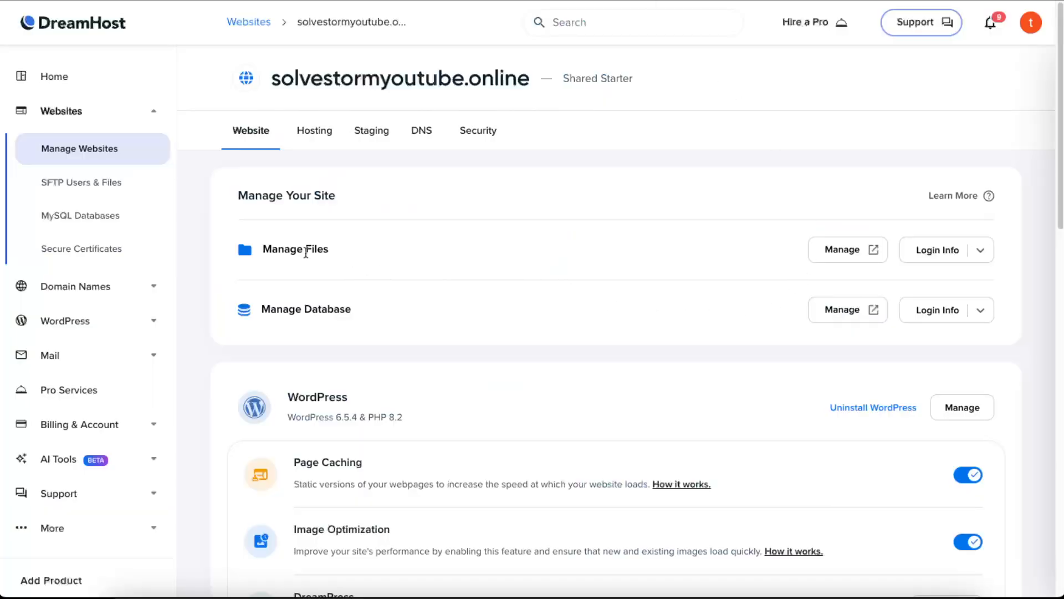
Step: Switch to the DreamHost file manager and open the wp-content folder inside solvestormyoutube.online
{"action": "left_click_drag", "start_coordinate": [271, 250], "coordinate": [331, 249]}
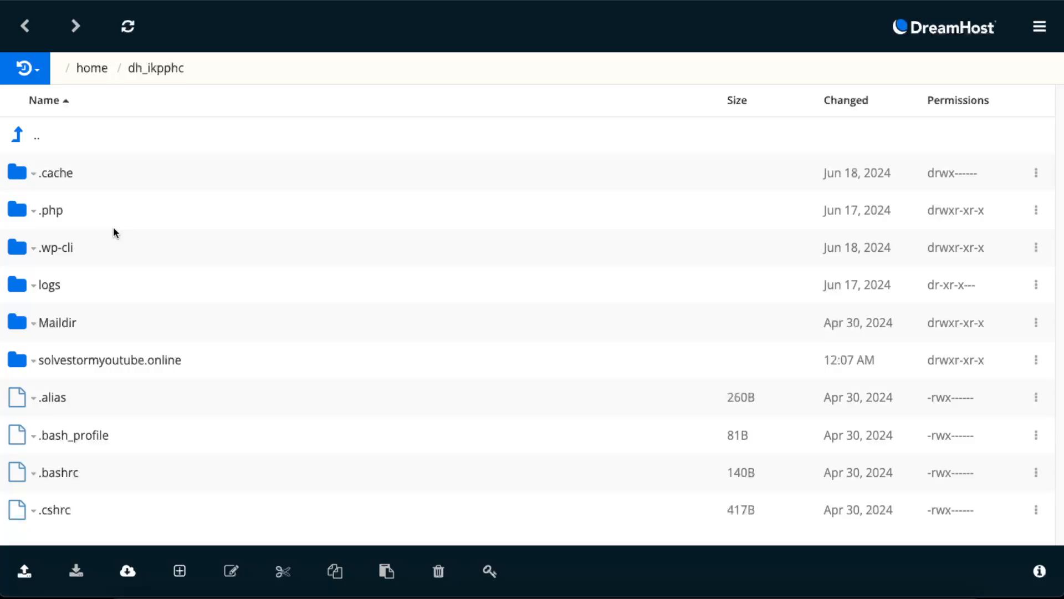
{"action": "left_click", "coordinate": [128, 363]}
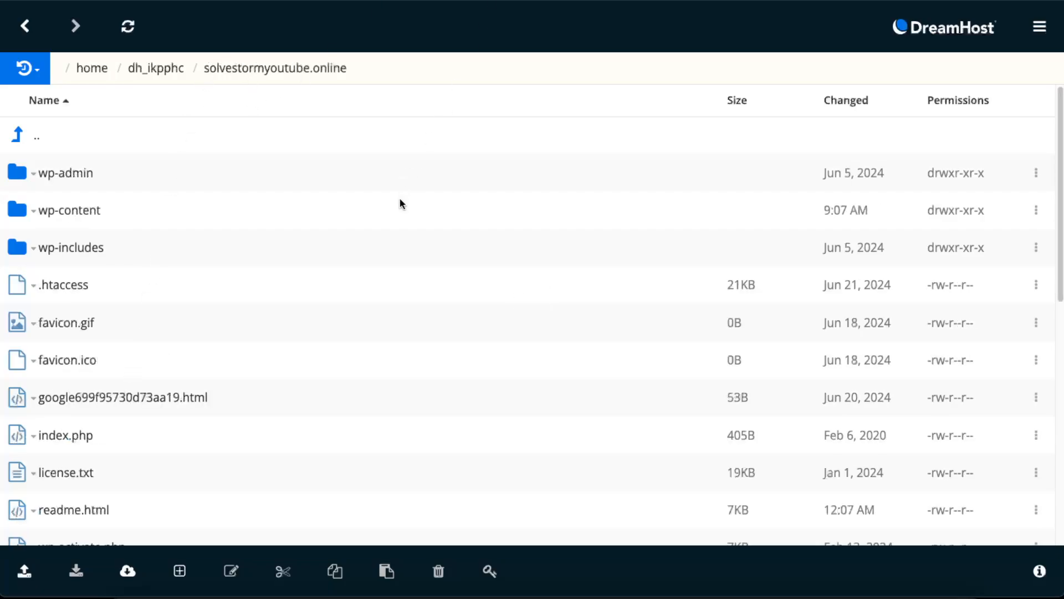
{"action": "scroll", "coordinate": [283, 114], "scroll_direction": "down", "scroll_amount": 1}
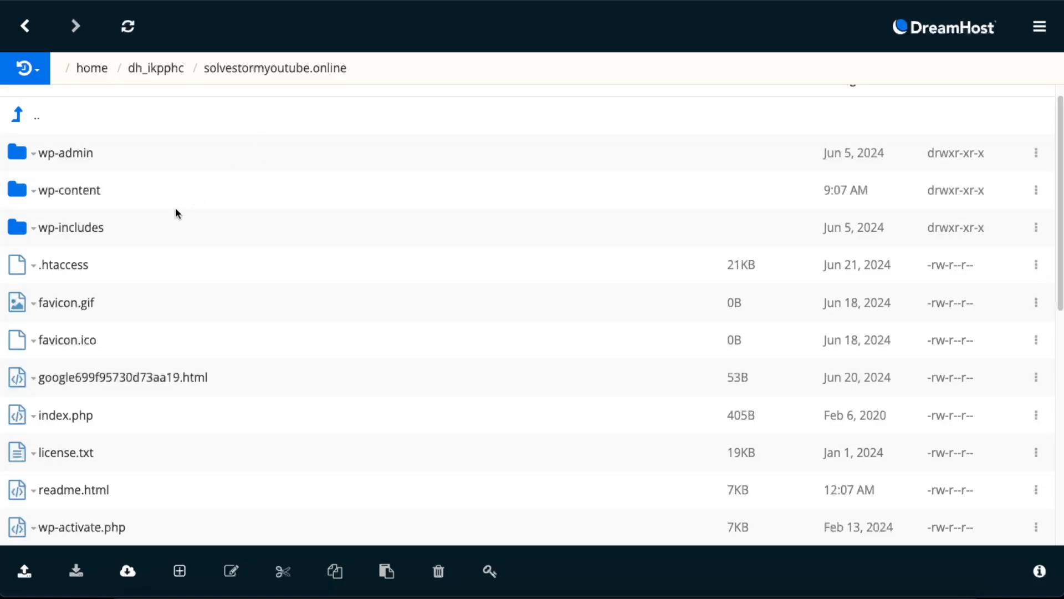
{"action": "scroll", "coordinate": [163, 220], "scroll_direction": "up", "scroll_amount": 1}
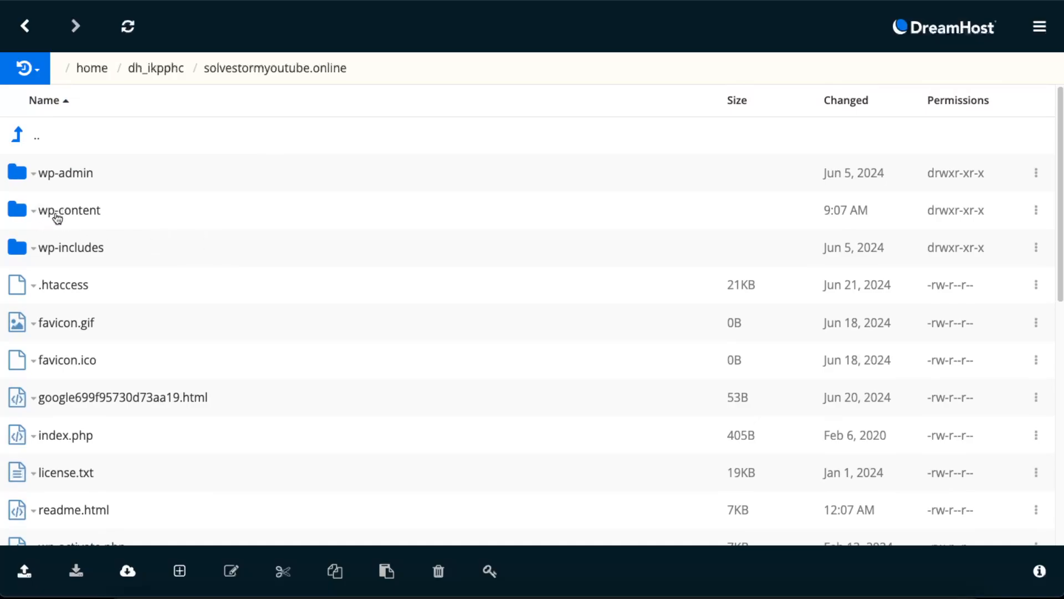
{"action": "left_click", "coordinate": [82, 215]}
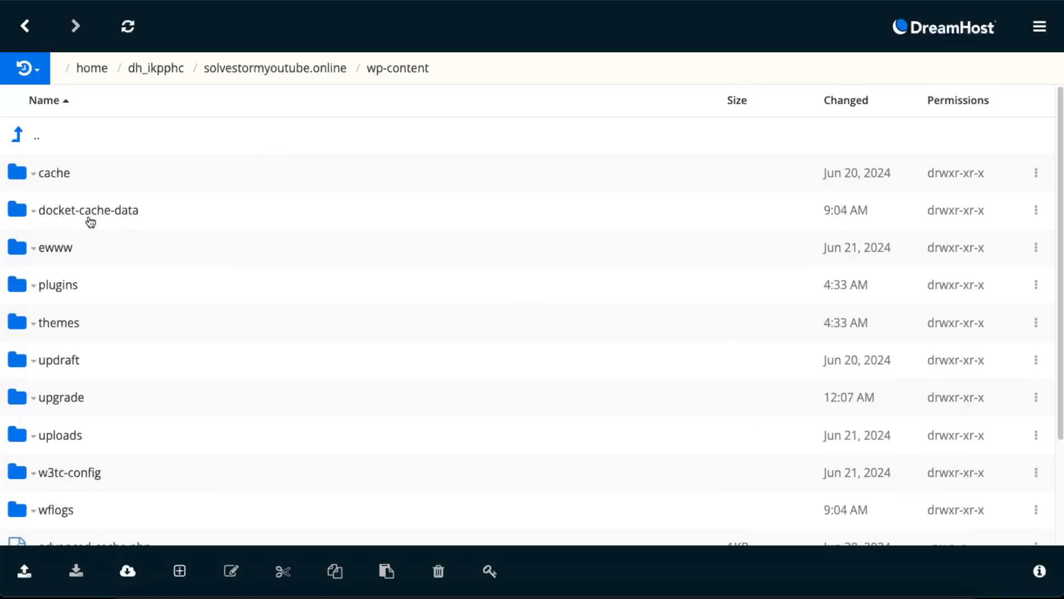
{"action": "scroll", "coordinate": [98, 219], "scroll_direction": "down", "scroll_amount": 4}
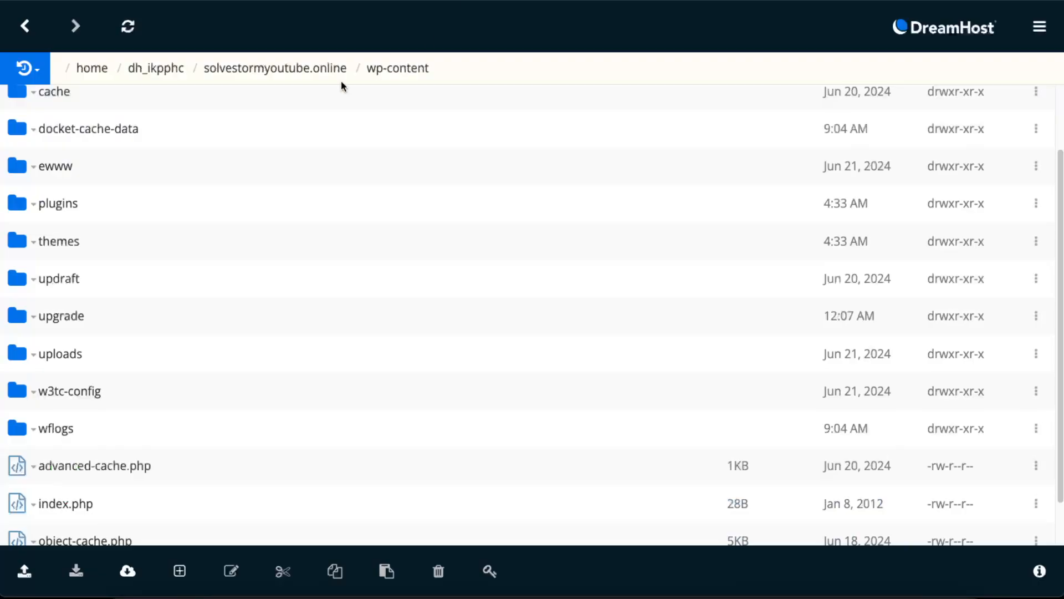
Step: Look through the plugin folders inside the plugins directory and return to wp-content
{"action": "double_click", "coordinate": [58, 204]}
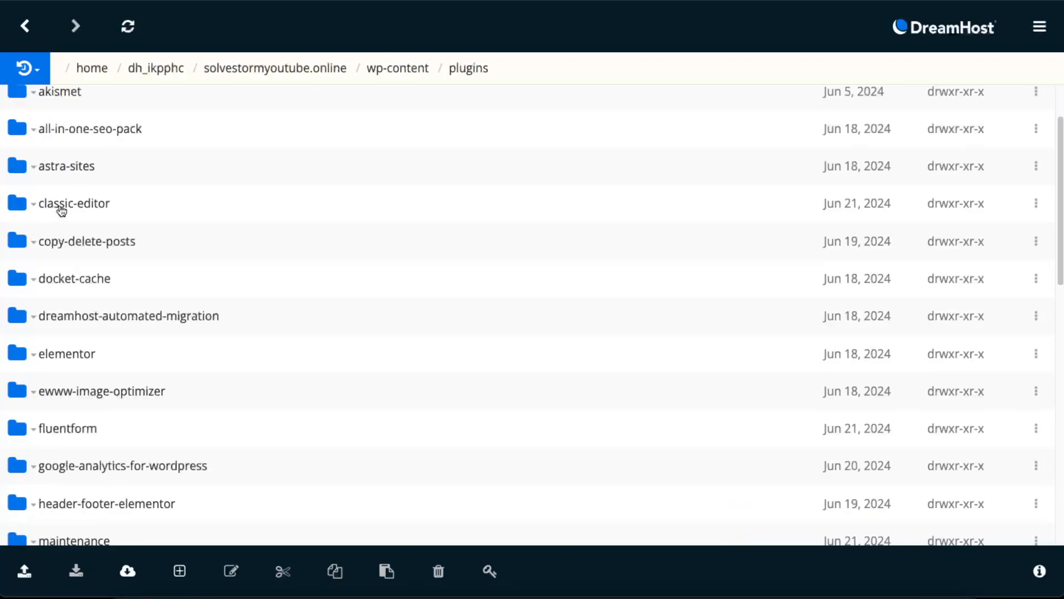
{"action": "left_click", "coordinate": [24, 67]}
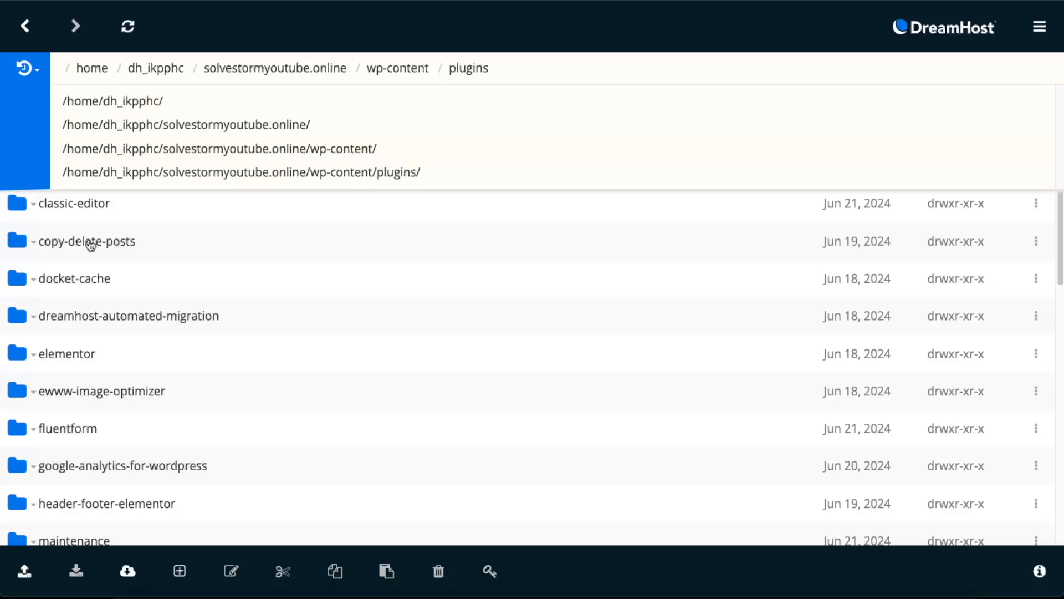
{"action": "scroll", "coordinate": [140, 304], "scroll_direction": "up", "scroll_amount": 2}
{"action": "left_click", "coordinate": [18, 133]}
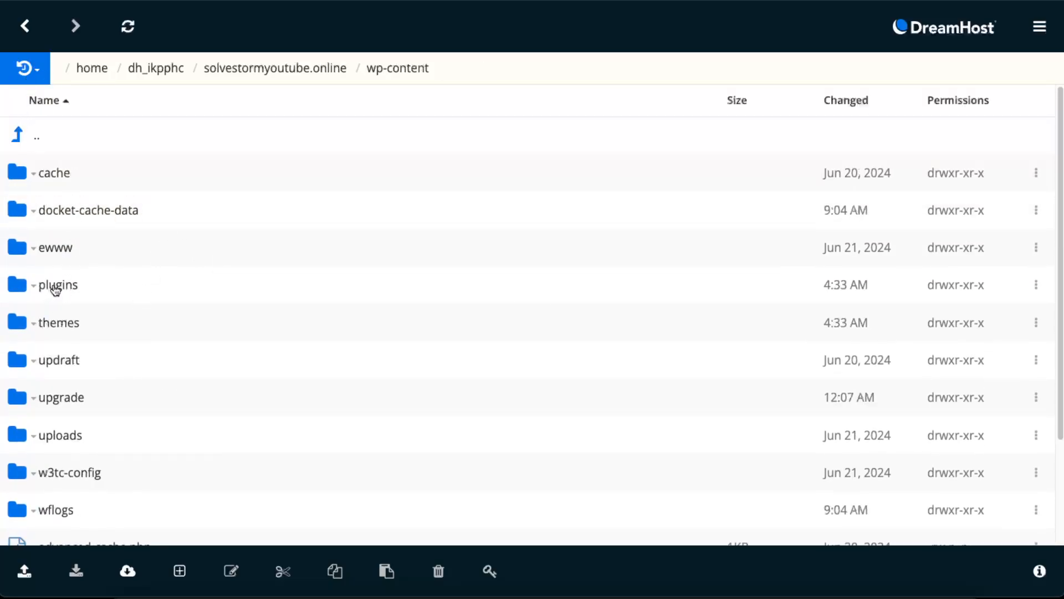
Step: Rename the plugins folder in wp-content to plugins.stop
{"action": "right_click", "coordinate": [55, 287]}
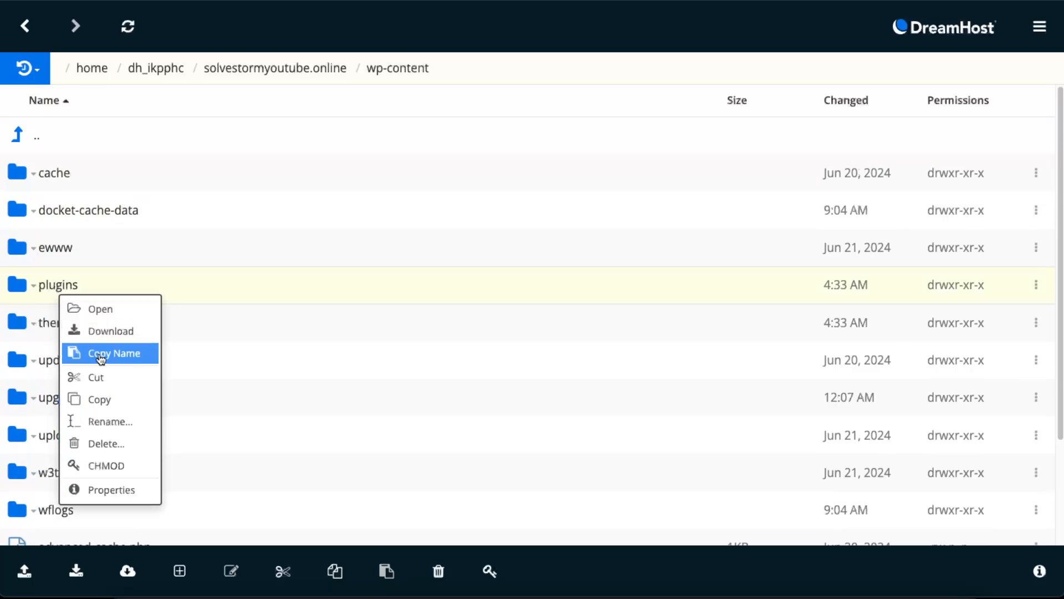
{"action": "left_click", "coordinate": [108, 422]}
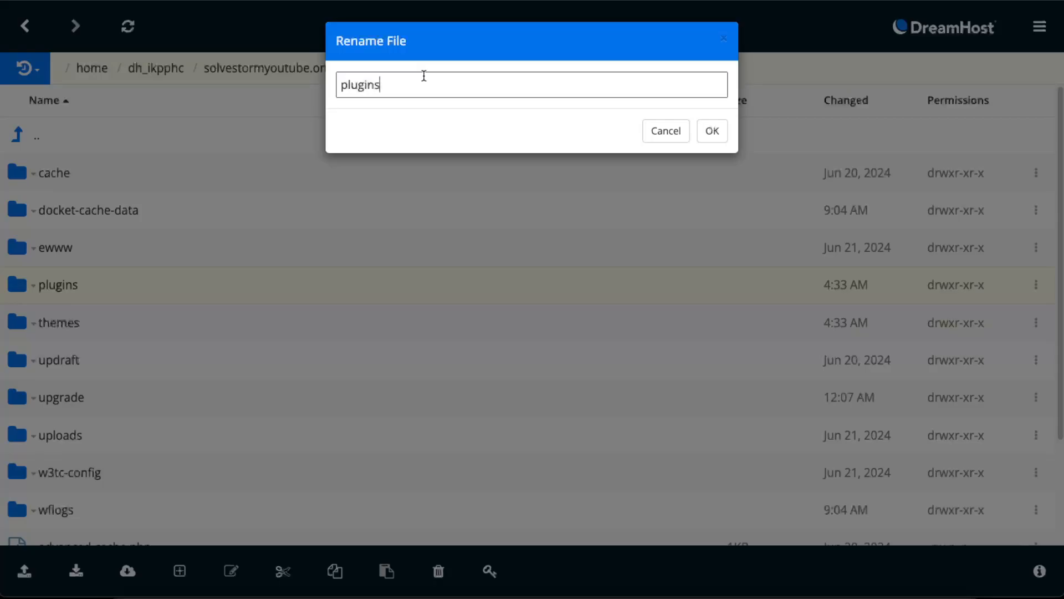
{"action": "type", "text": ".stop"}
{"action": "left_click", "coordinate": [710, 130]}
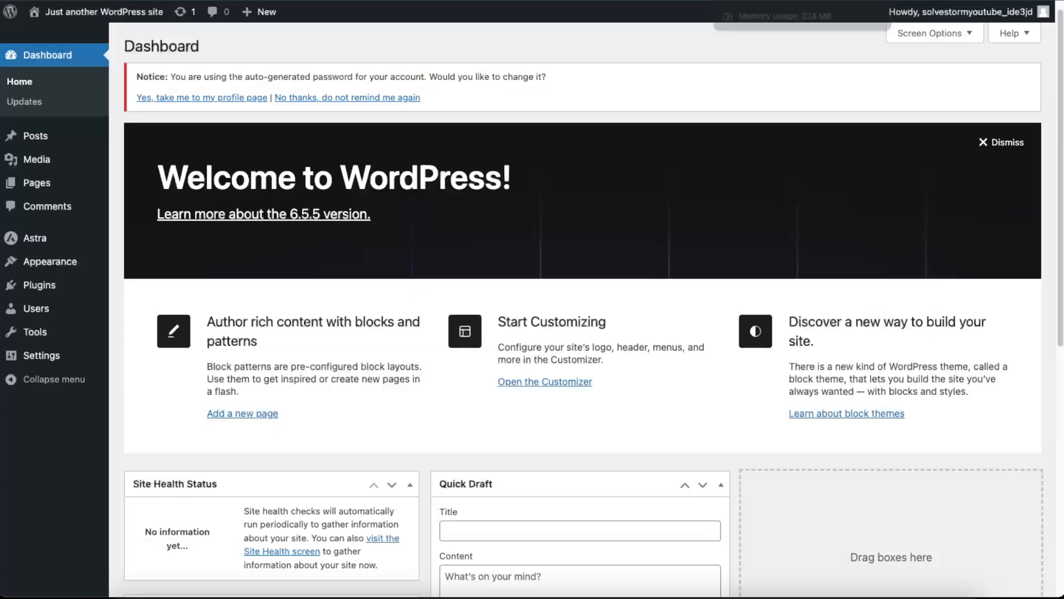
Step: Switch to the WordPress dashboard and review the deactivation notices on the installed plugins page
{"action": "mouse_move", "coordinate": [71, 289]}
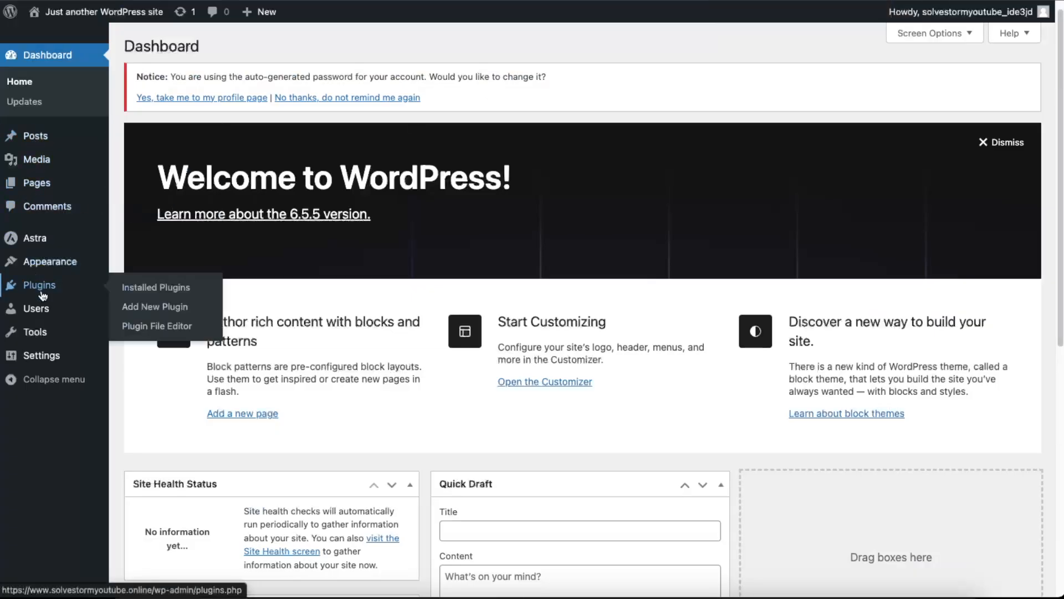
{"action": "left_click", "coordinate": [166, 286]}
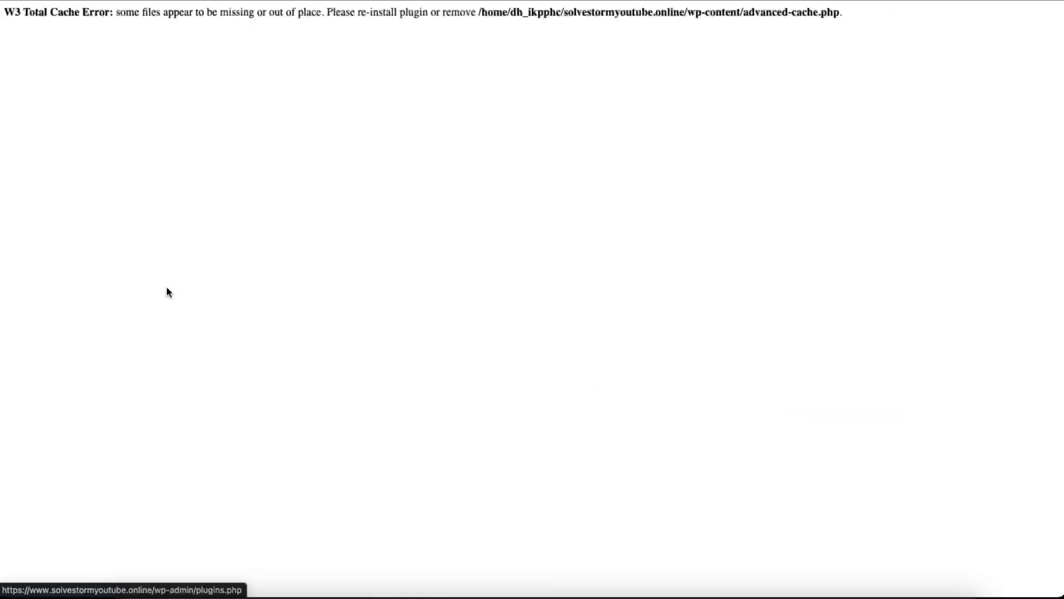
{"action": "scroll", "coordinate": [166, 285], "scroll_direction": "down", "scroll_amount": 10}
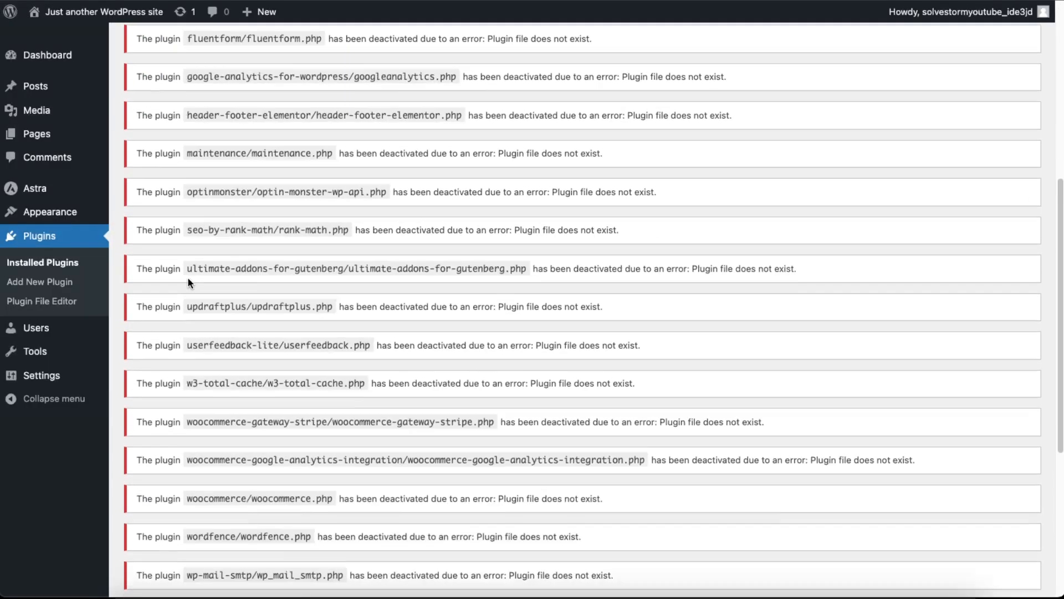
{"action": "scroll", "coordinate": [328, 337], "scroll_direction": "up", "scroll_amount": 10}
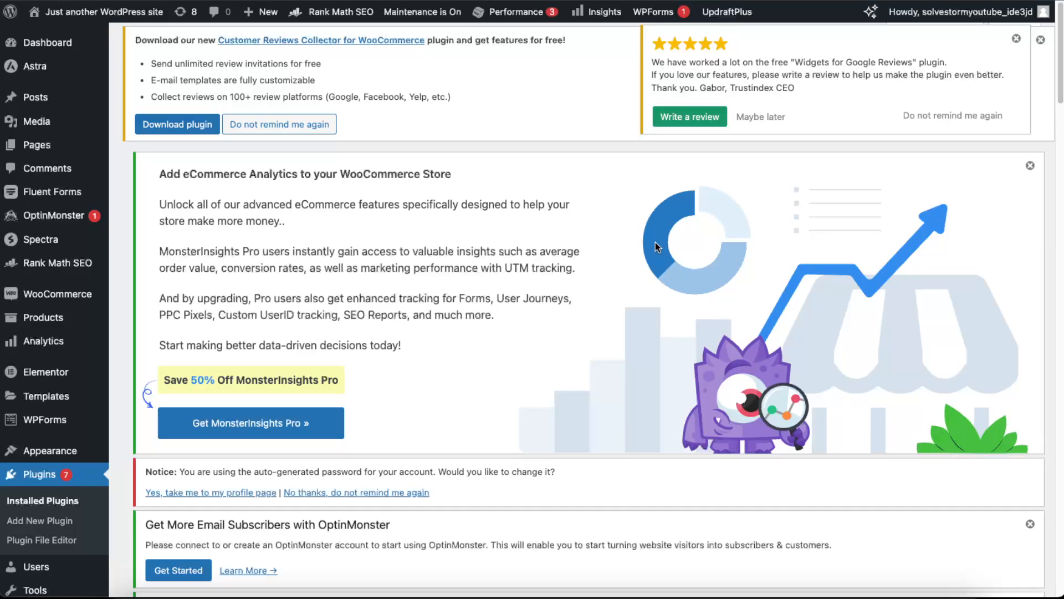
Step: Dismiss the Widgets for Google Reviews notice and delete the Classic Editor plugin, confirming the deletion
{"action": "scroll", "coordinate": [375, 428], "scroll_direction": "down", "scroll_amount": 5}
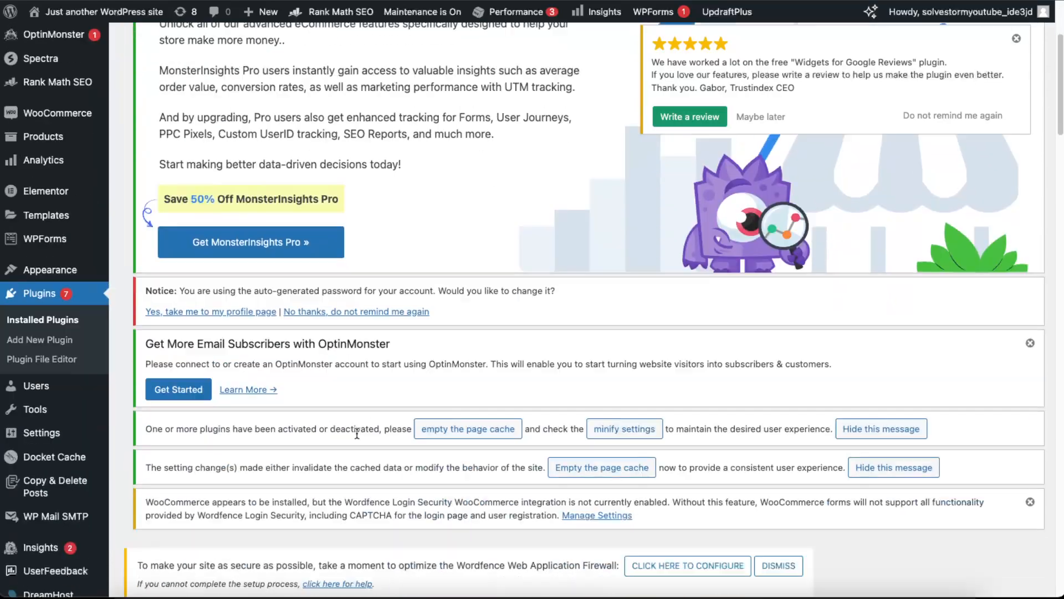
{"action": "scroll", "coordinate": [479, 343], "scroll_direction": "down", "scroll_amount": 10}
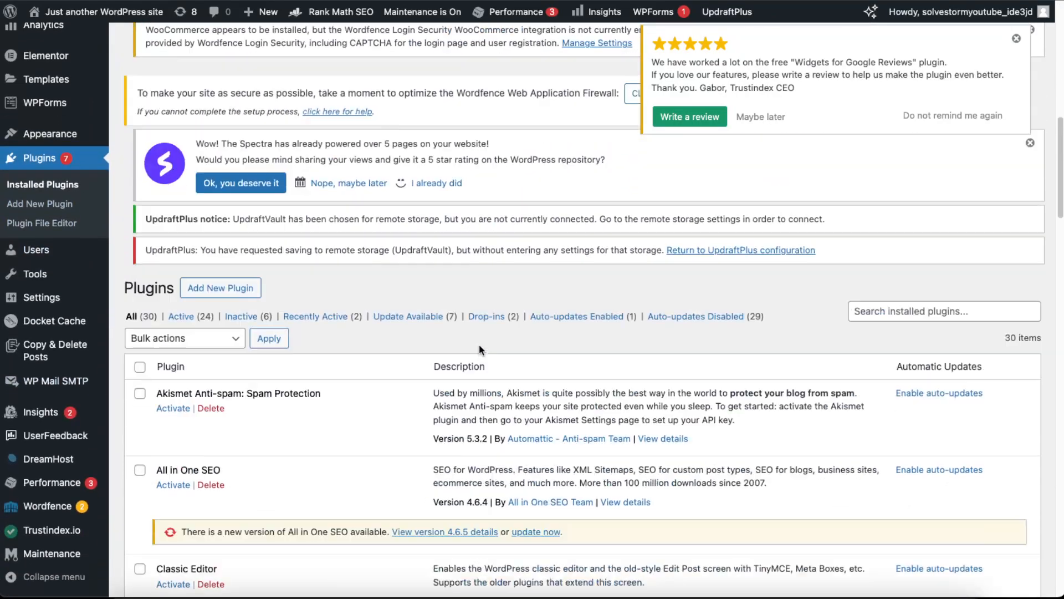
{"action": "scroll", "coordinate": [481, 348], "scroll_direction": "down", "scroll_amount": 2}
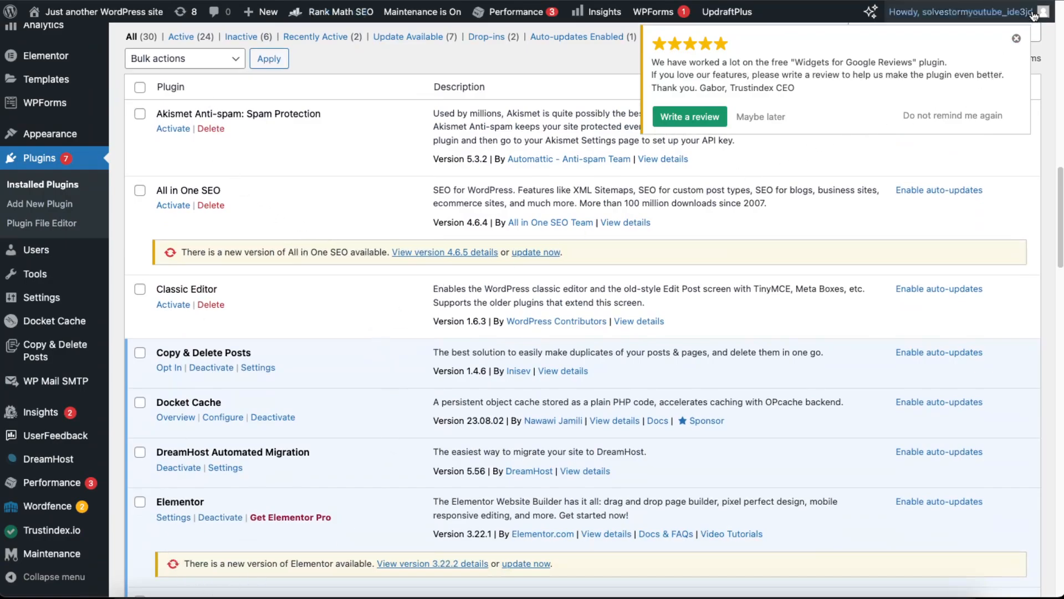
{"action": "left_click", "coordinate": [1016, 39]}
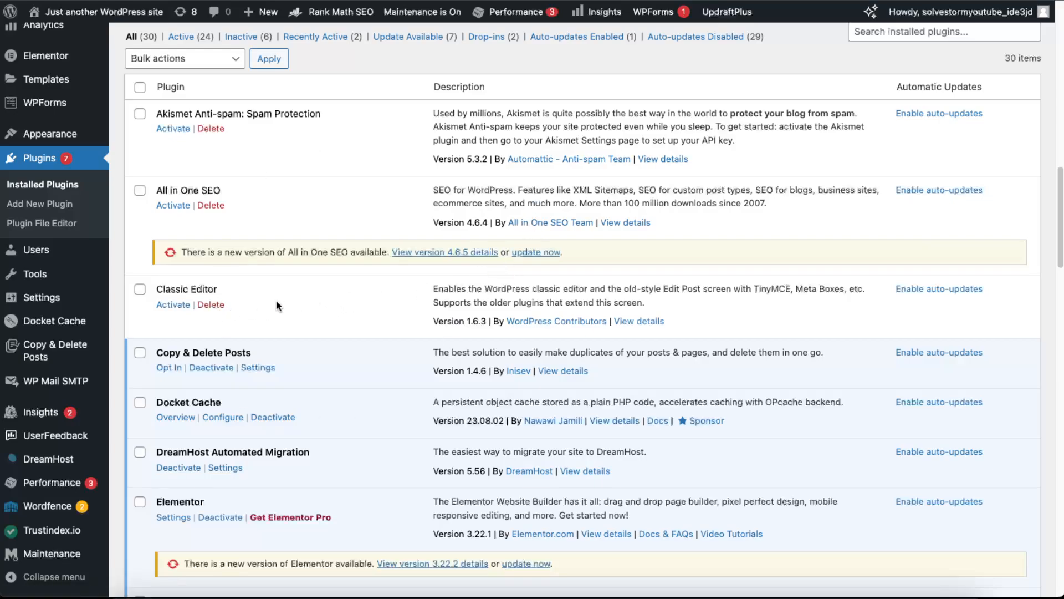
{"action": "left_click", "coordinate": [211, 305]}
{"action": "left_click", "coordinate": [637, 46]}
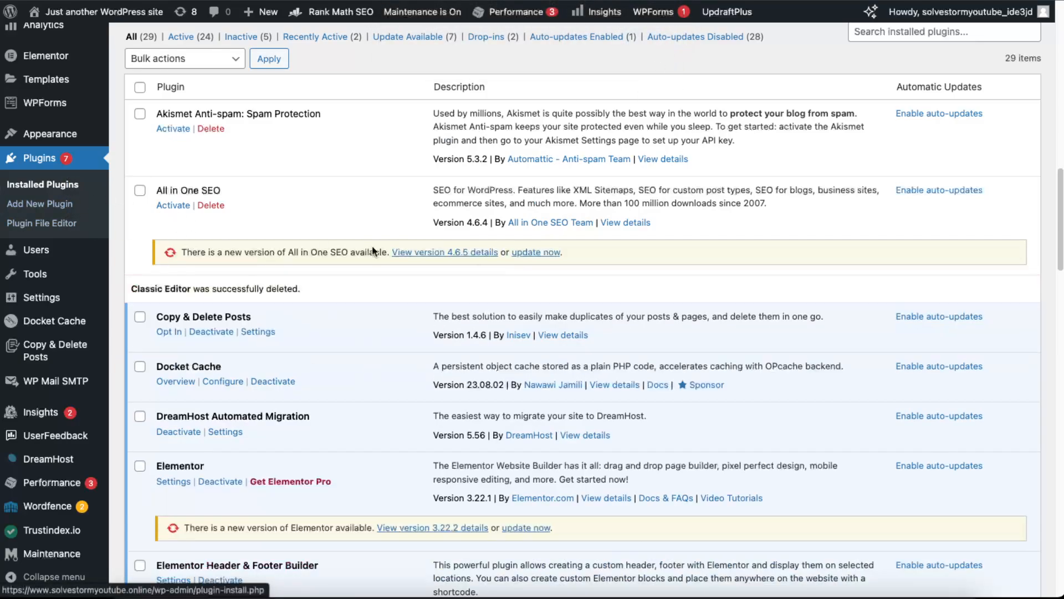
{"action": "scroll", "coordinate": [446, 313], "scroll_direction": "down", "scroll_amount": 6}
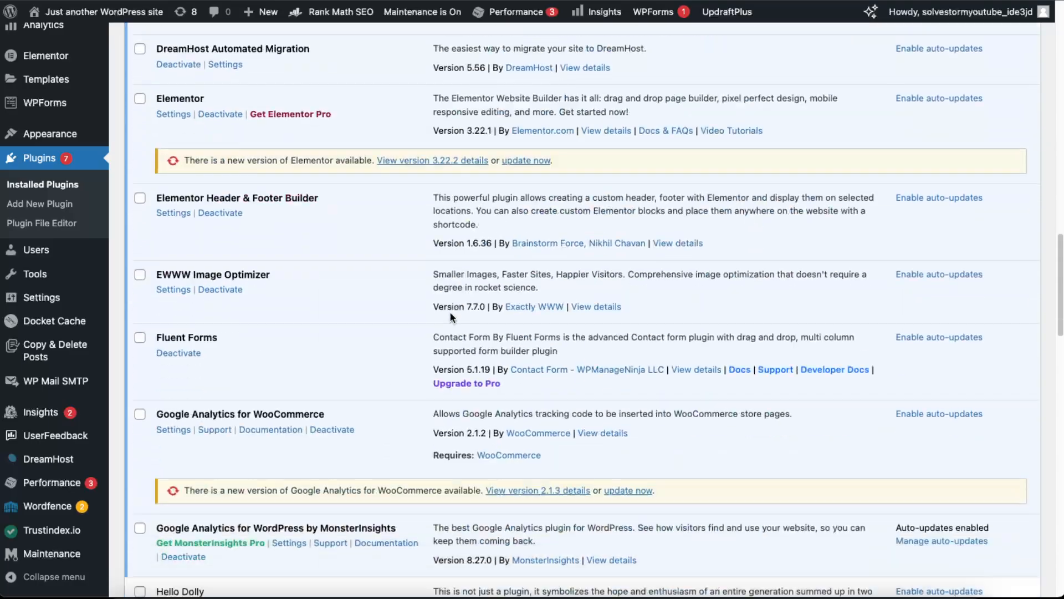
{"action": "scroll", "coordinate": [450, 313], "scroll_direction": "up", "scroll_amount": 8}
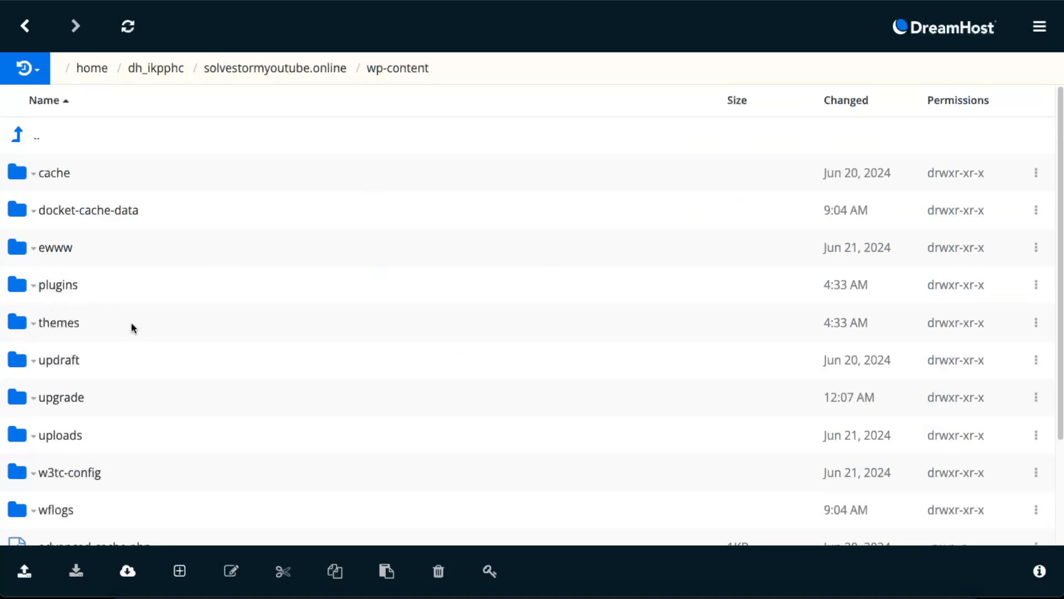
Step: Switch to the DreamHost file manager, view the contents of the themes folder and return to wp-content
{"action": "right_click", "coordinate": [71, 328]}
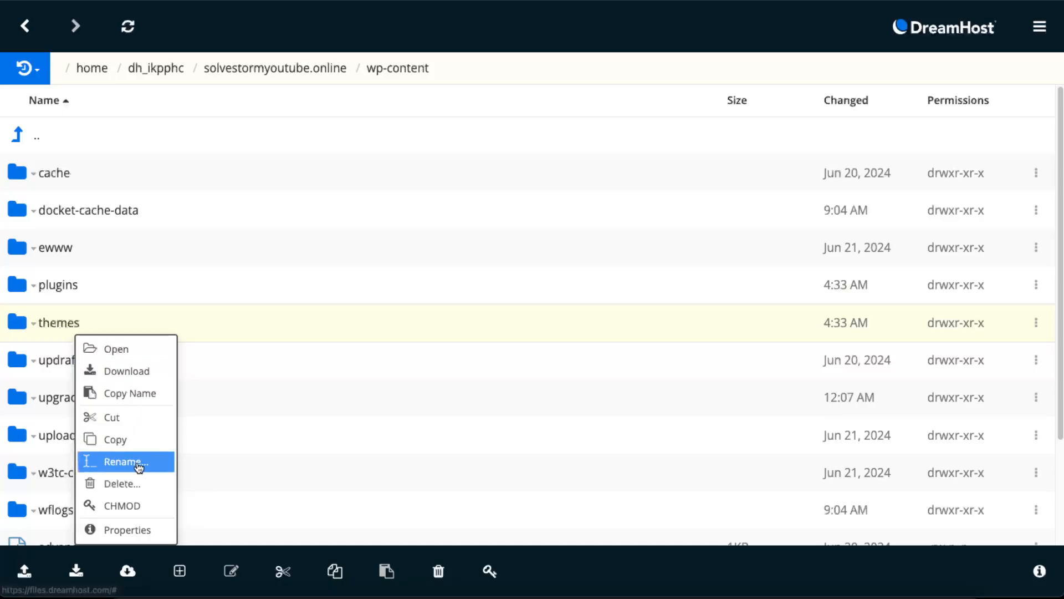
{"action": "left_click", "coordinate": [53, 330]}
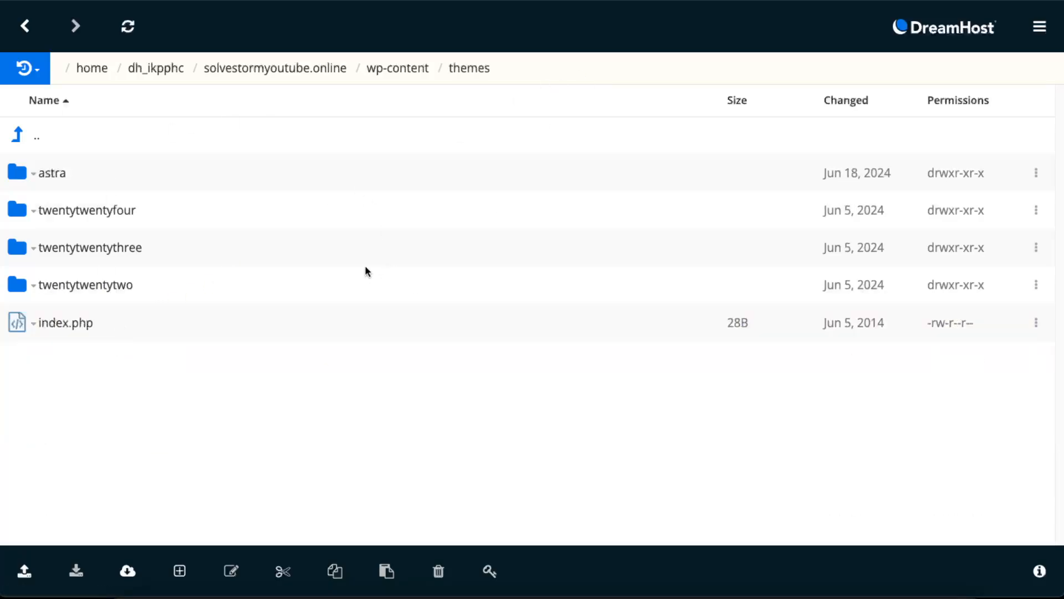
{"action": "left_click", "coordinate": [17, 138]}
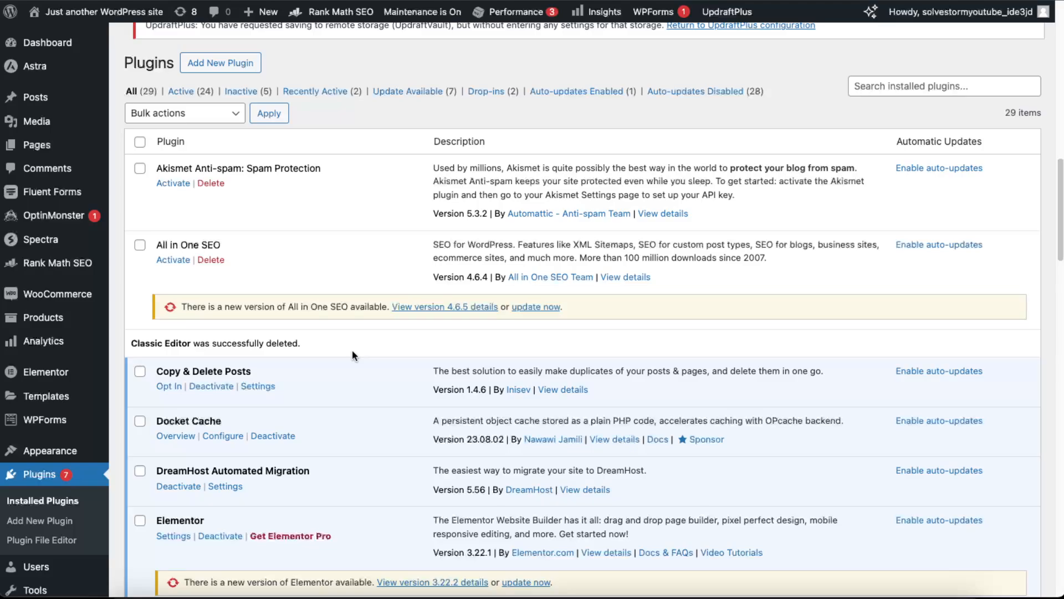
{"action": "scroll", "coordinate": [494, 353], "scroll_direction": "up", "scroll_amount": 8}
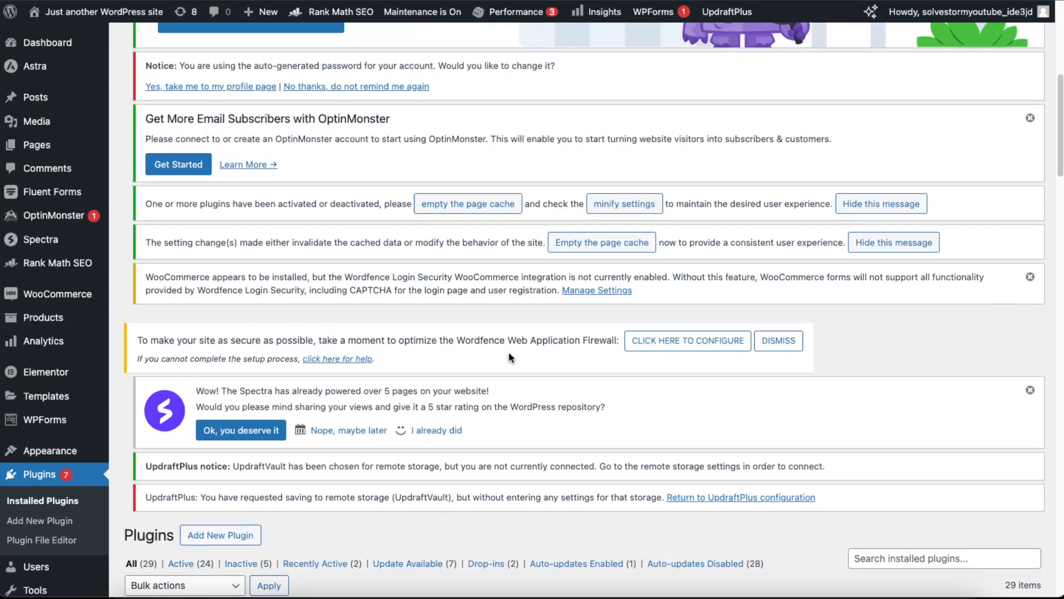